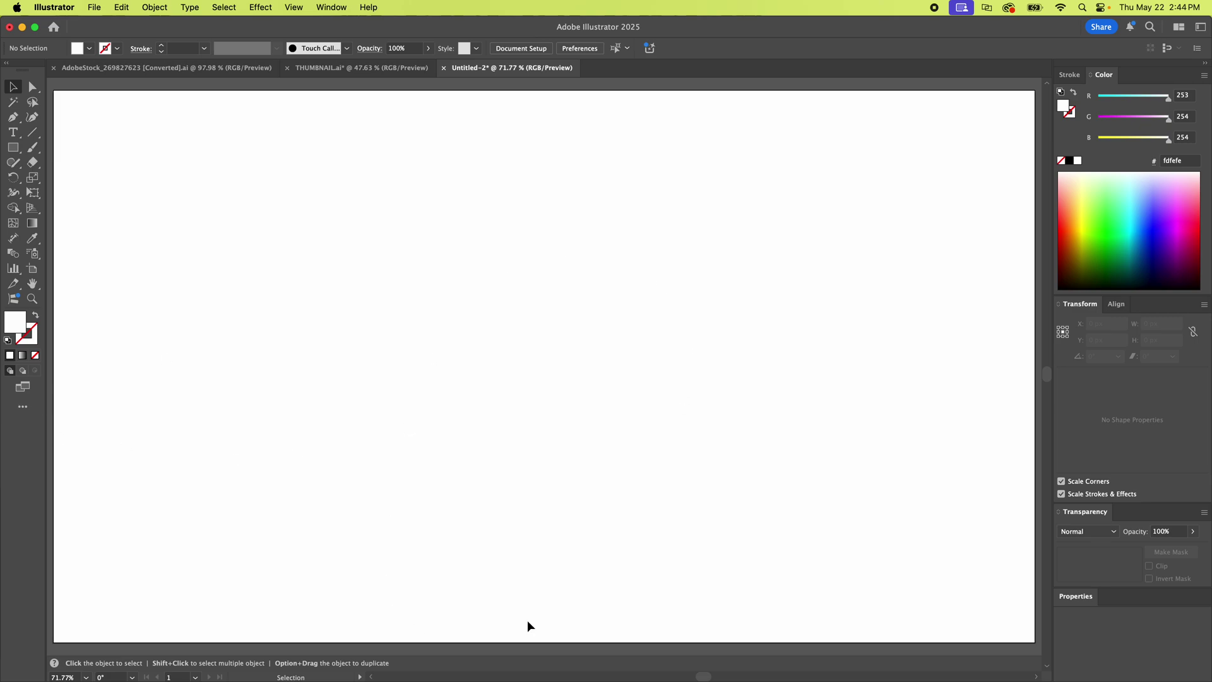
Step: Place EXAMPLE.png on the artboard and move it toward the lower left
key("super+Tab")
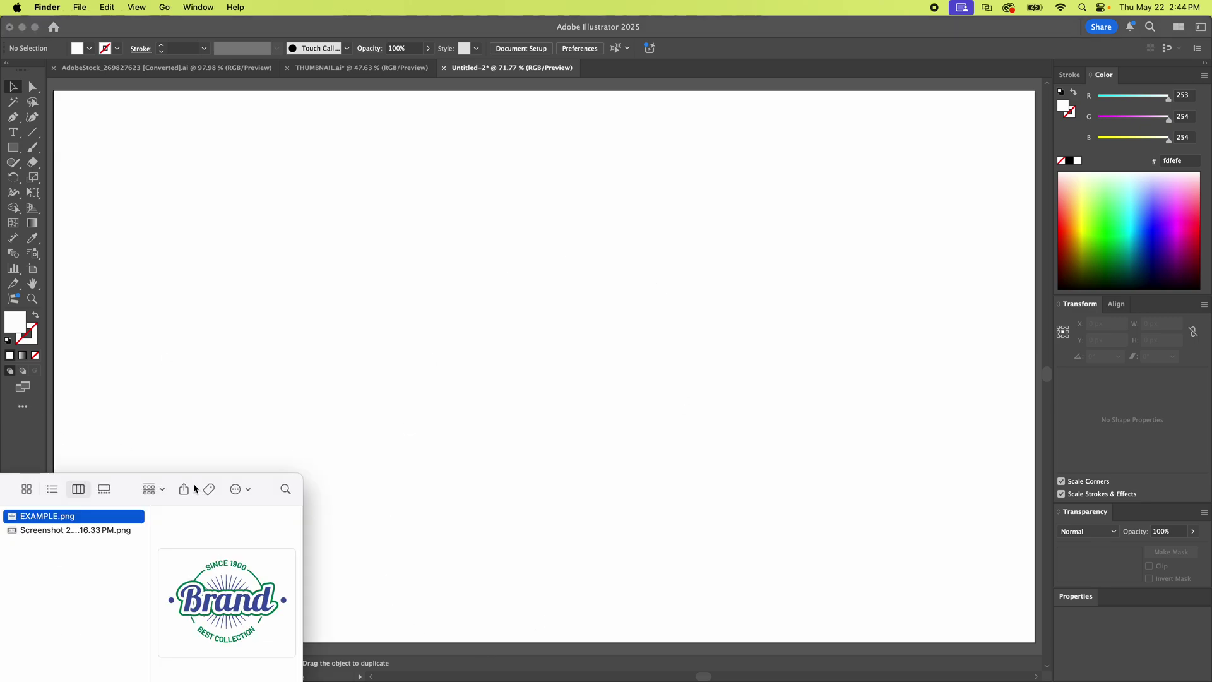
left_click_drag(46, 519, 558, 283)
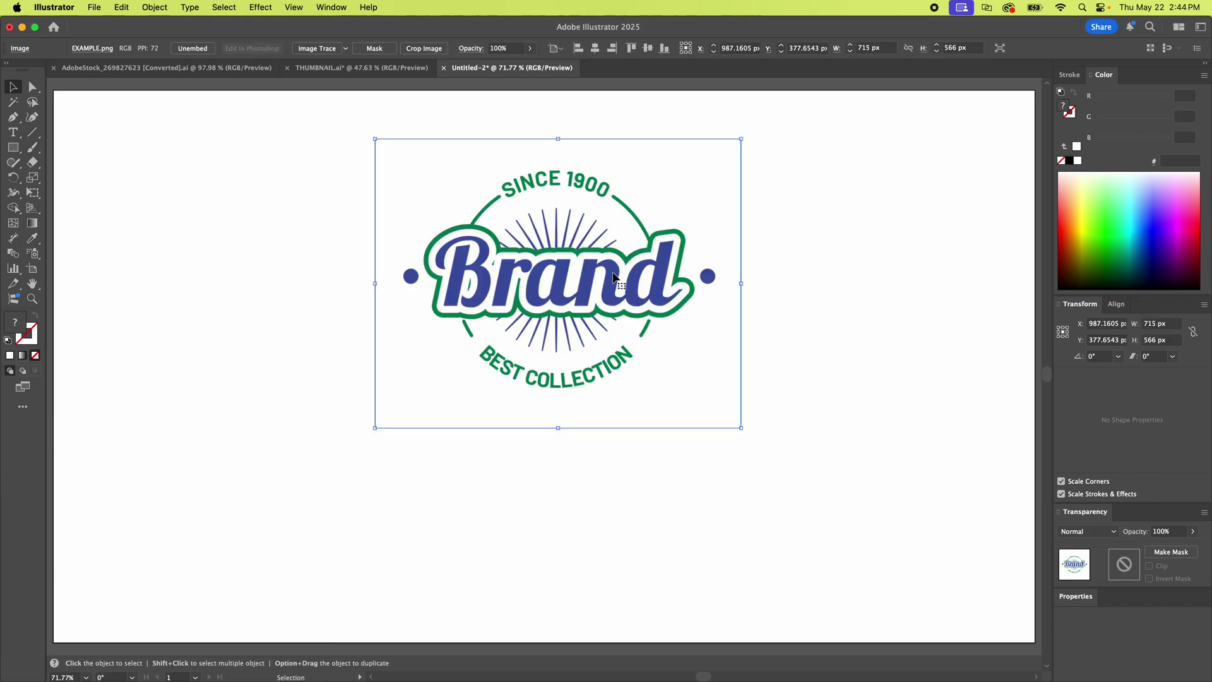
left_click_drag(606, 282, 391, 360)
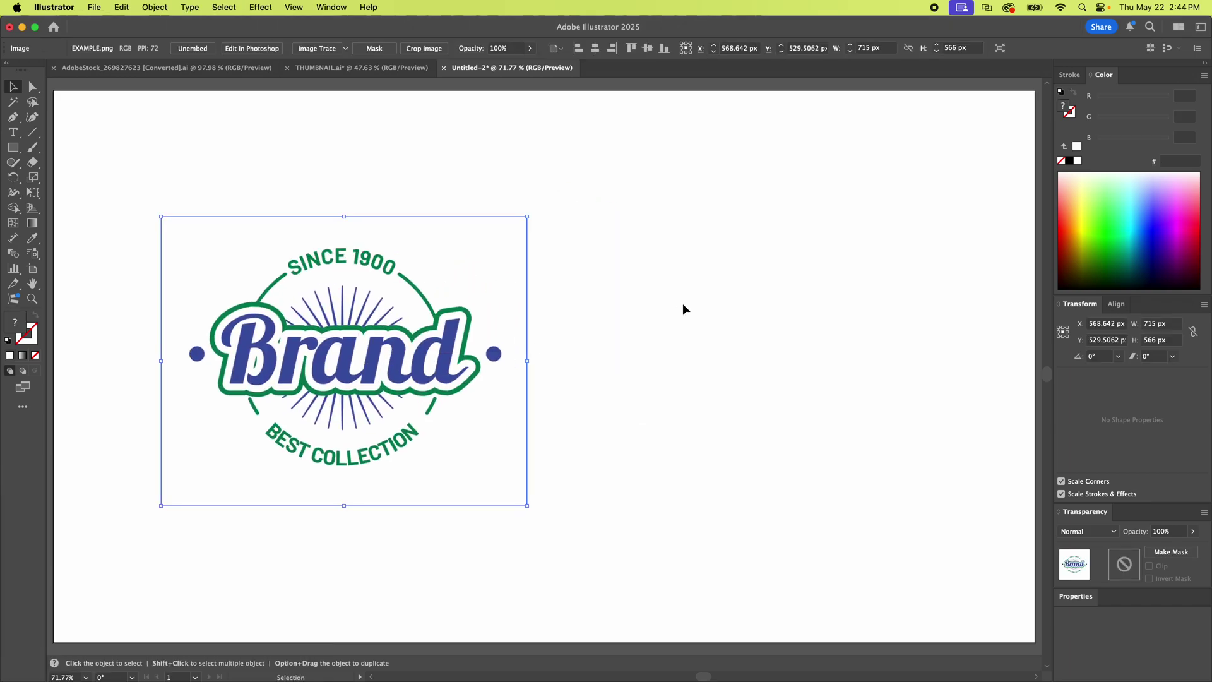
left_click_drag(304, 350, 276, 343)
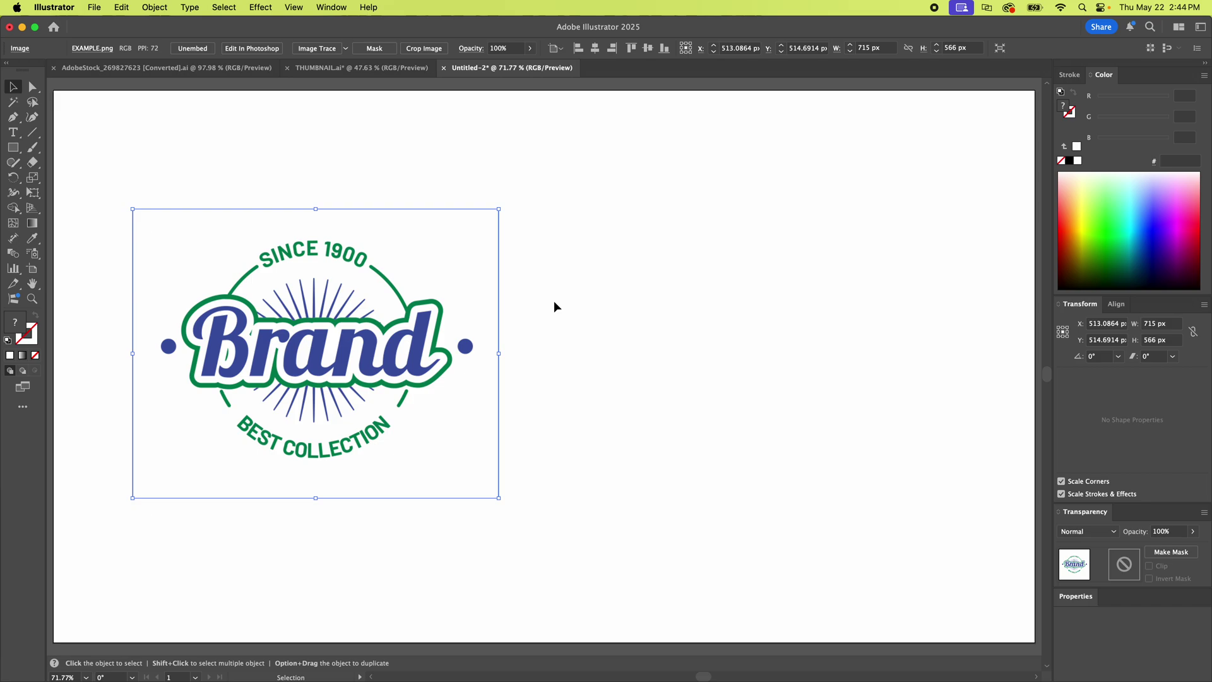
Step: Duplicate the logo straight across to the right, then deselect everything
left_click(681, 320)
left_click_drag(393, 328, 791, 326)
left_click(464, 274)
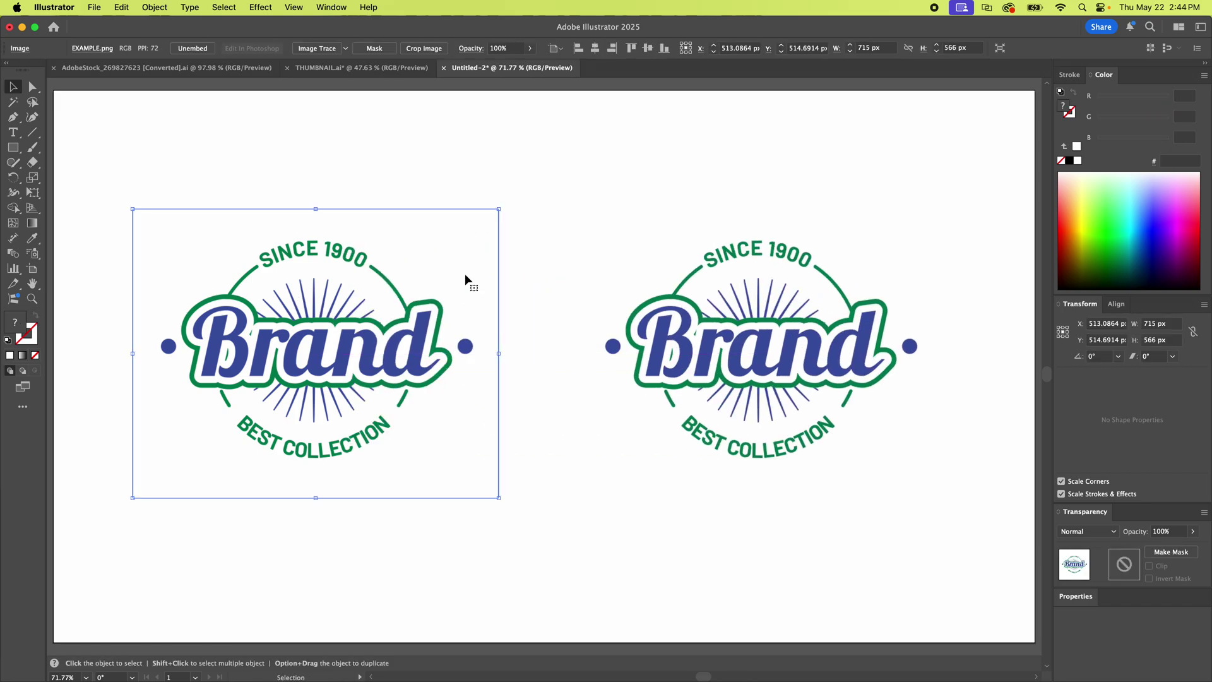
left_click(384, 171)
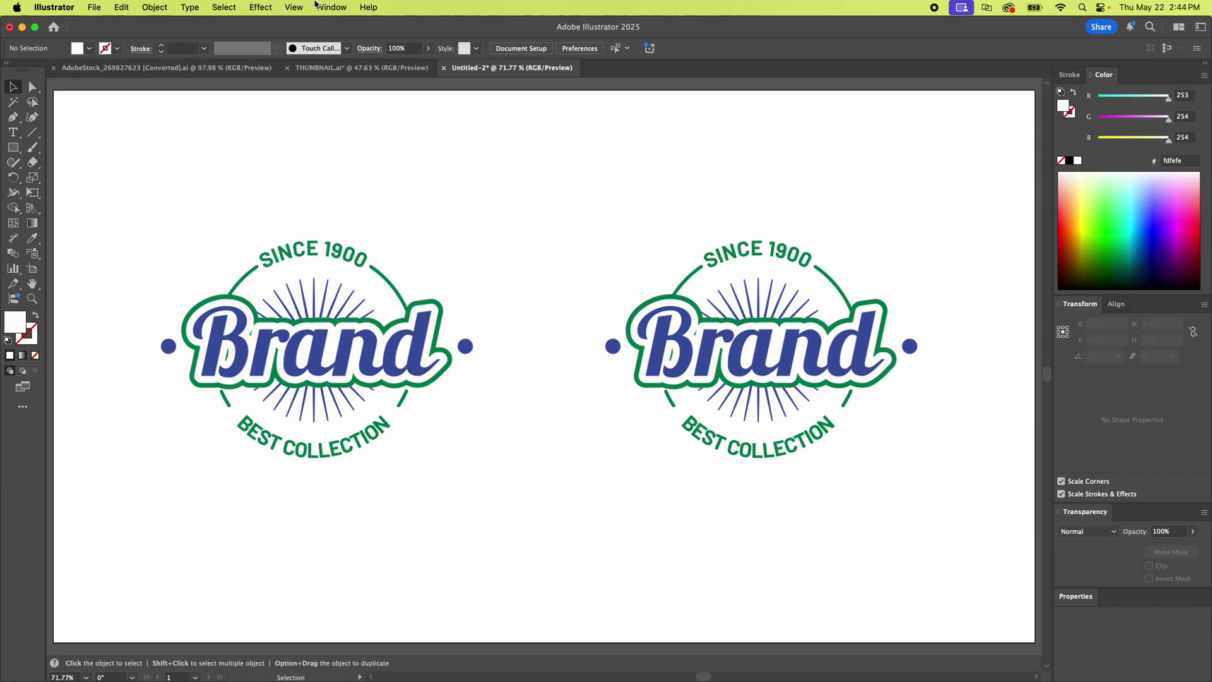
Step: Dismiss the Window menu and select the left Brand logo image
left_click(326, 7)
left_click(108, 184)
left_click(330, 294)
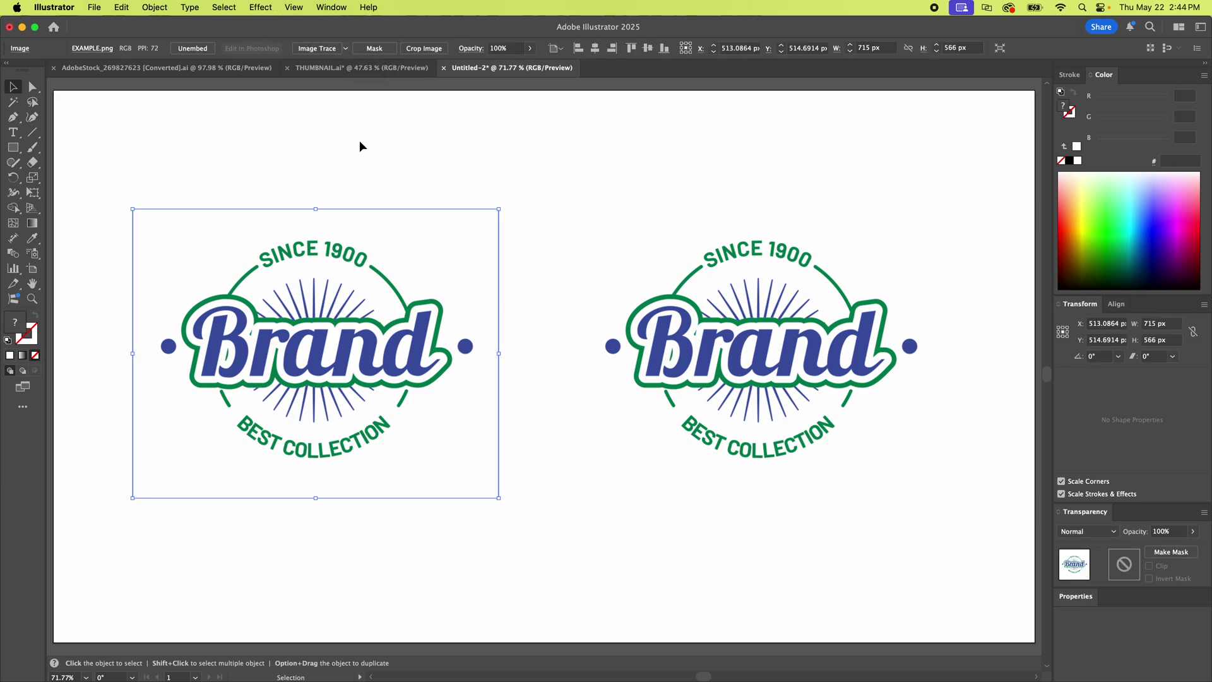
left_click(375, 184)
left_click(349, 222)
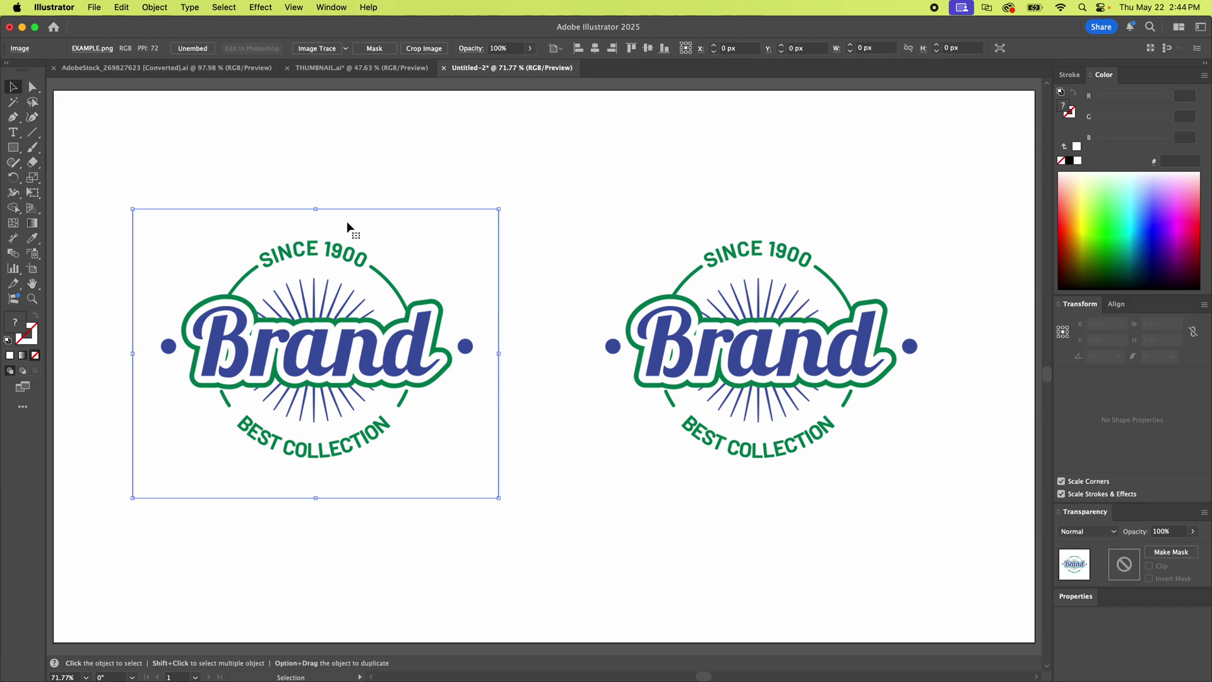
Step: Preview the tracing preset list, reselect the left logo and open the Window menu
left_click(346, 50)
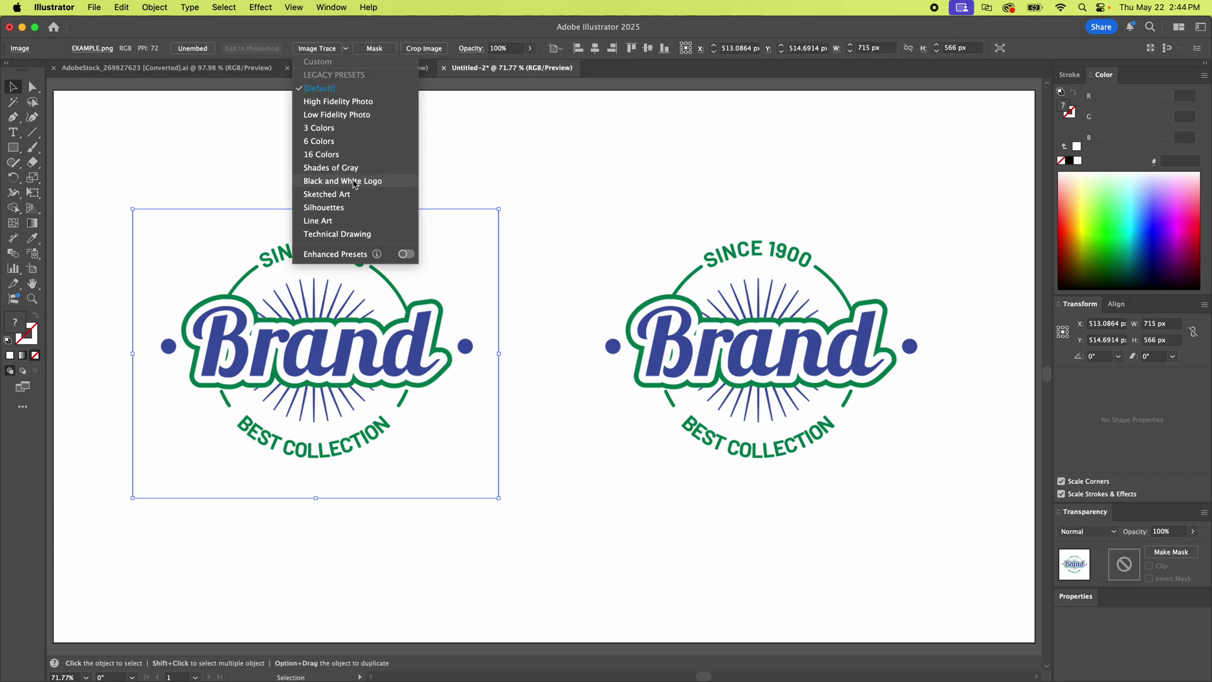
left_click(567, 147)
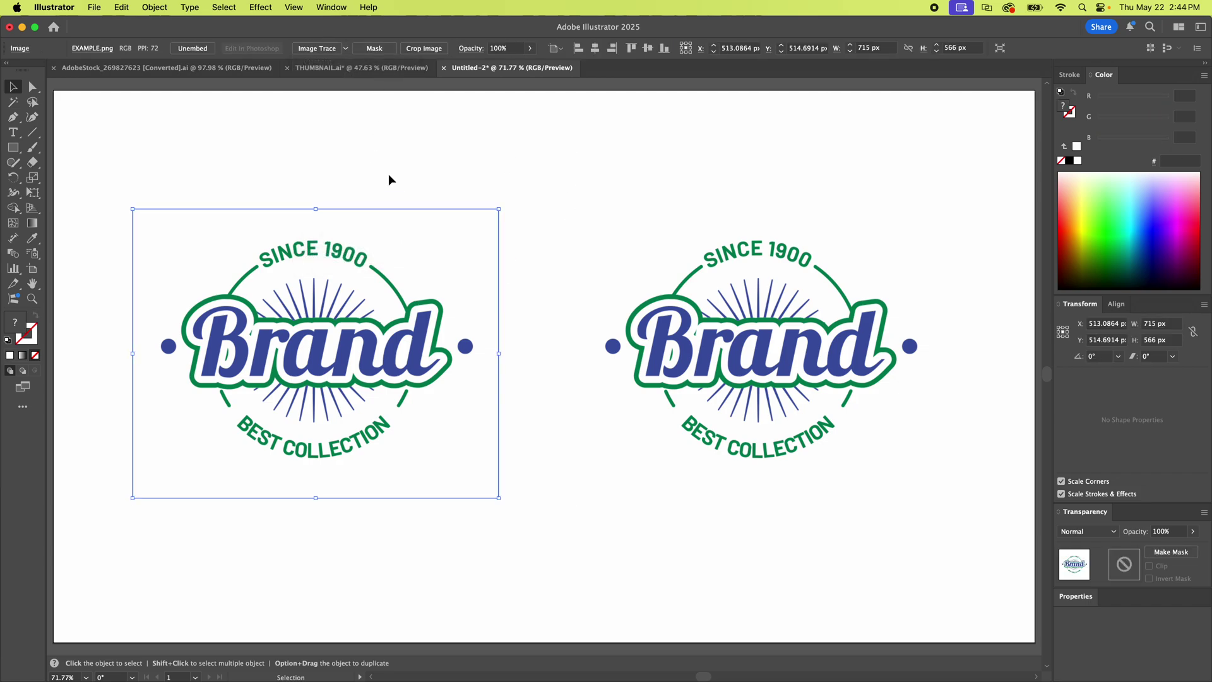
left_click(751, 302)
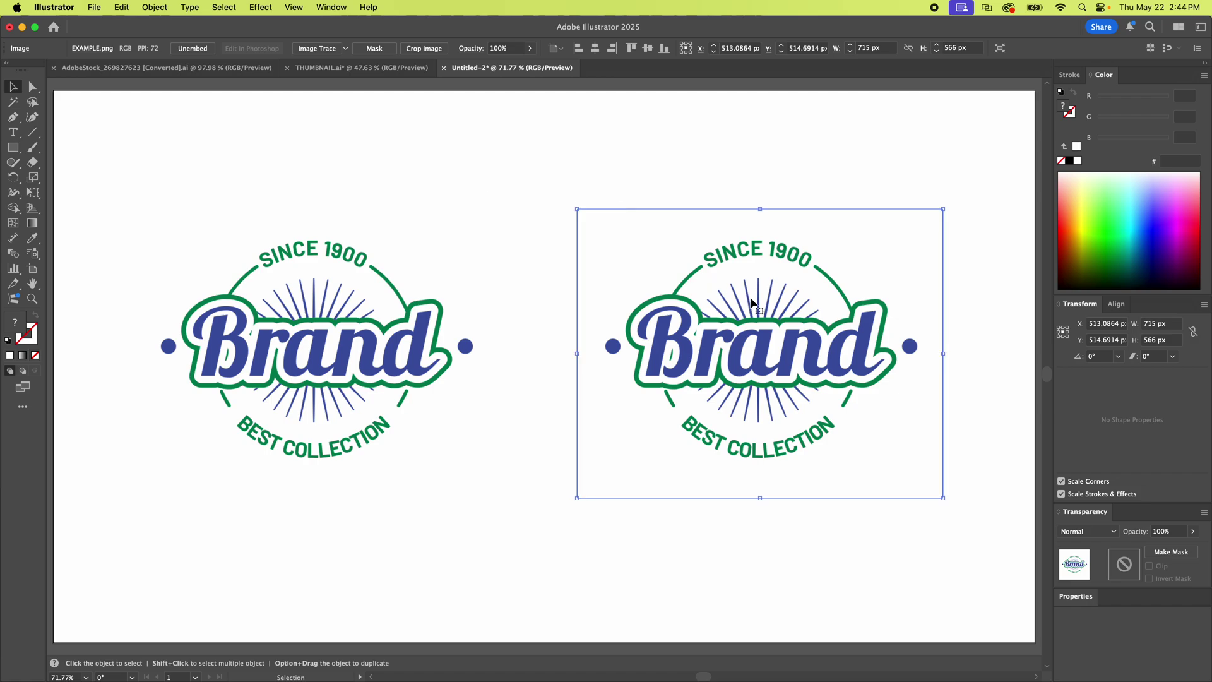
left_click(412, 302)
left_click(331, 7)
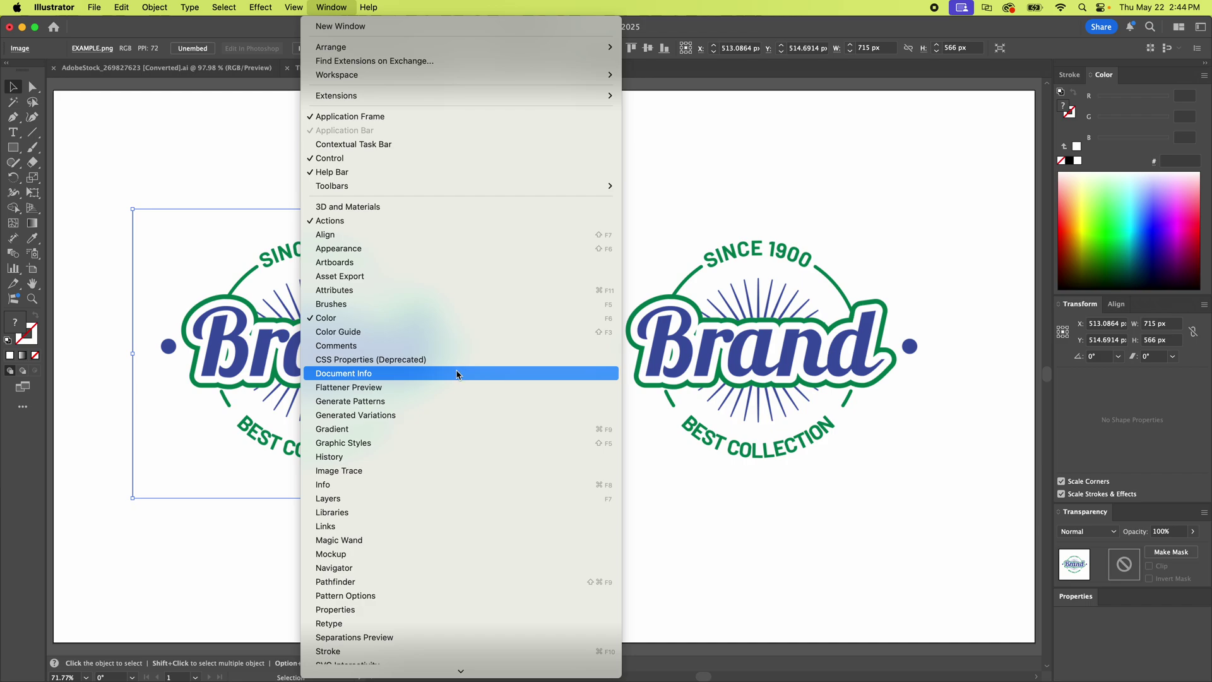
Step: Open Image Trace with Advanced settings, move it right, and show its preset list
left_click(347, 471)
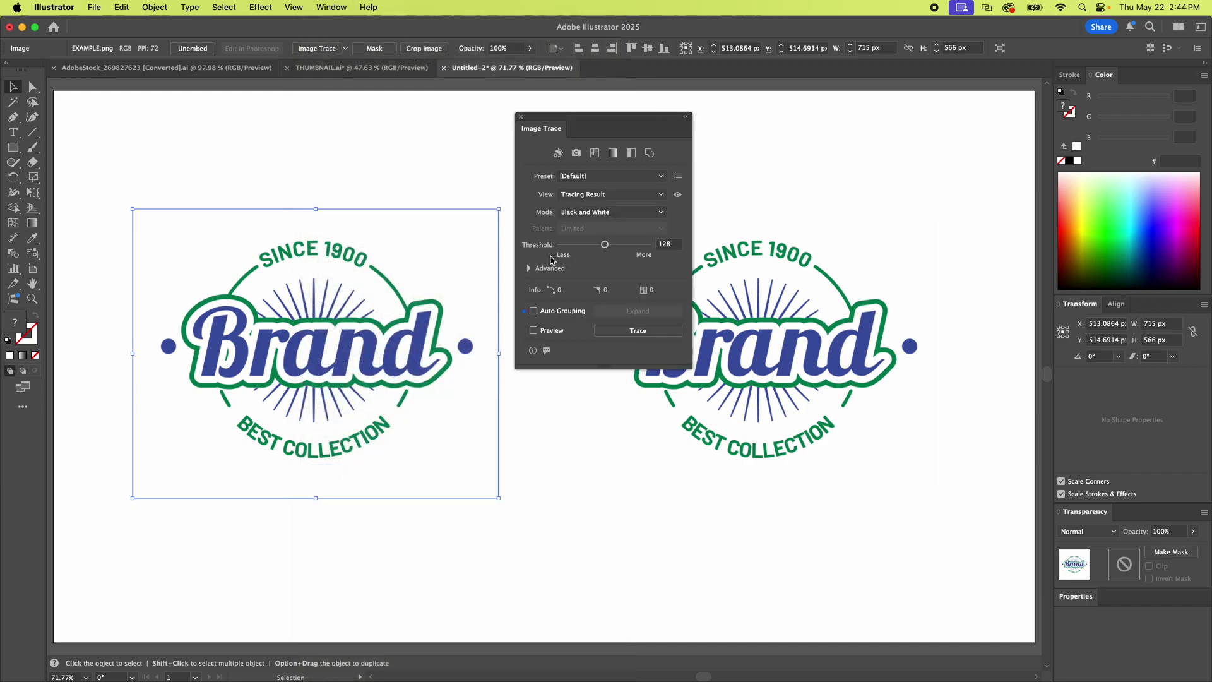
left_click(529, 269)
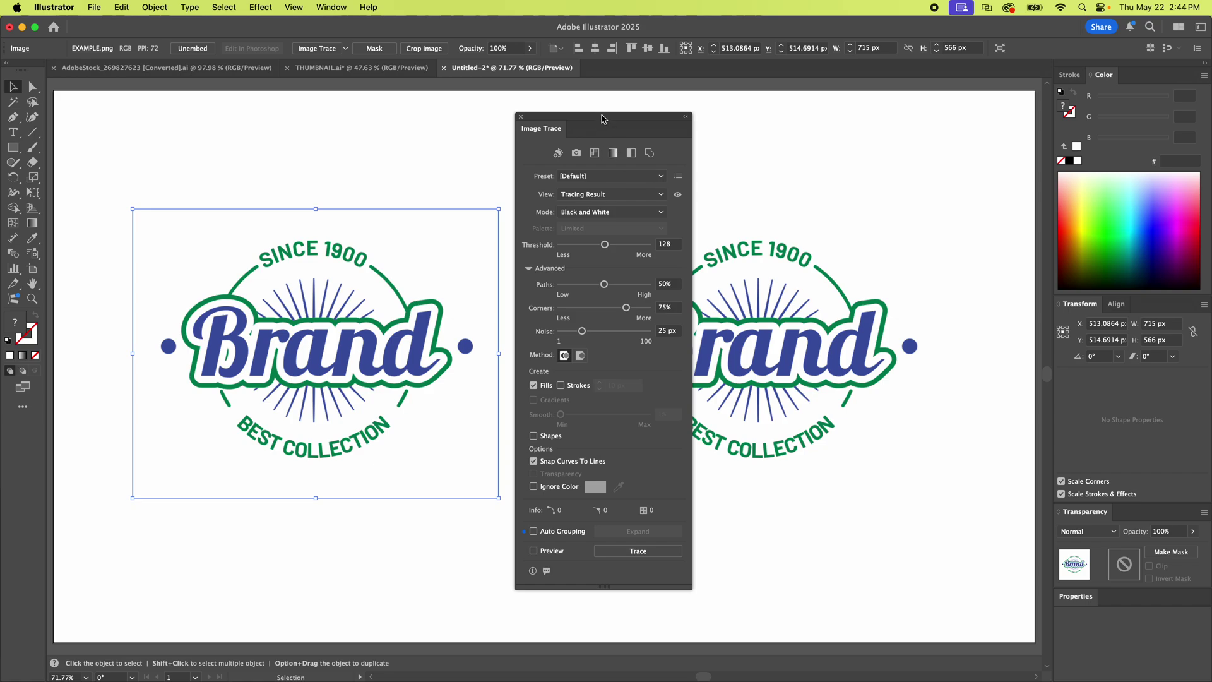
left_click_drag(602, 119, 762, 119)
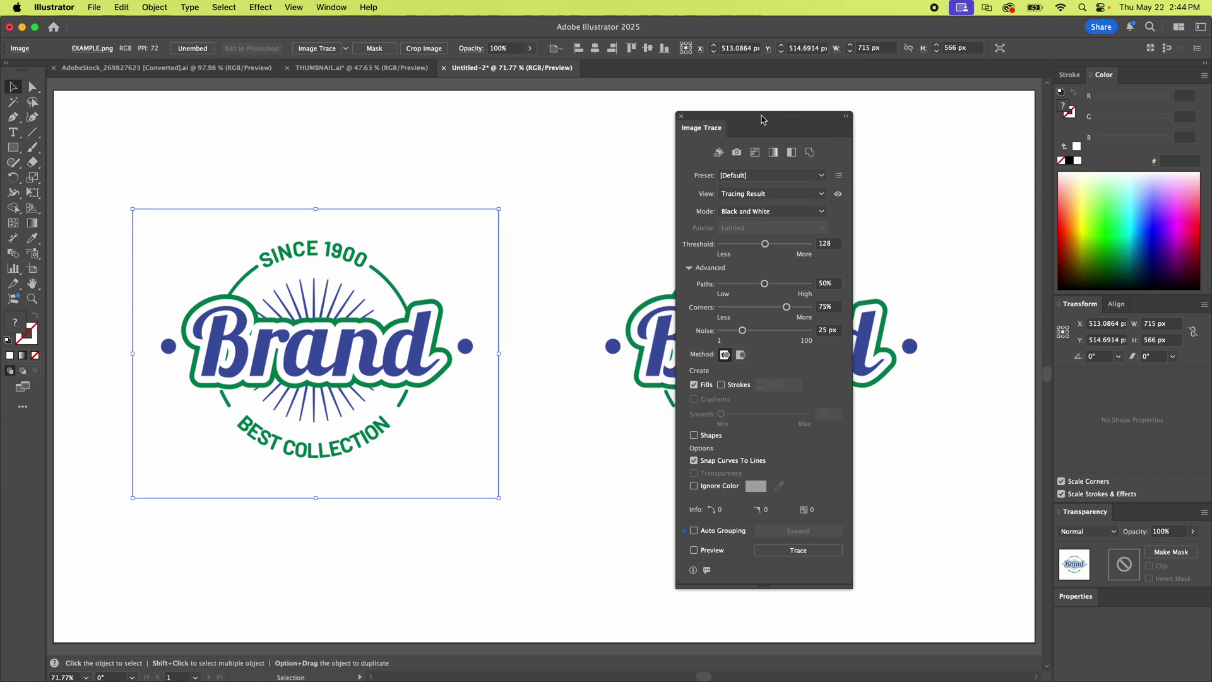
left_click(422, 169)
left_click(367, 269)
left_click(822, 178)
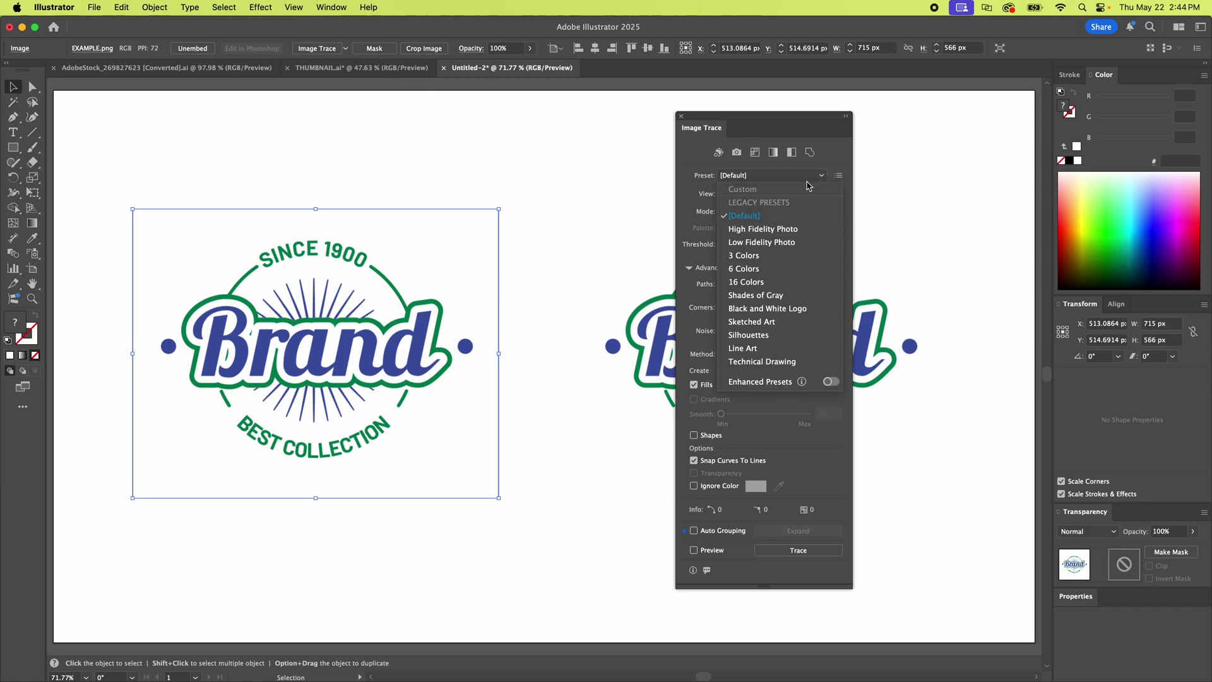
Step: Trace the left logo with the Black and White Logo preset and reposition the panel
left_click(789, 308)
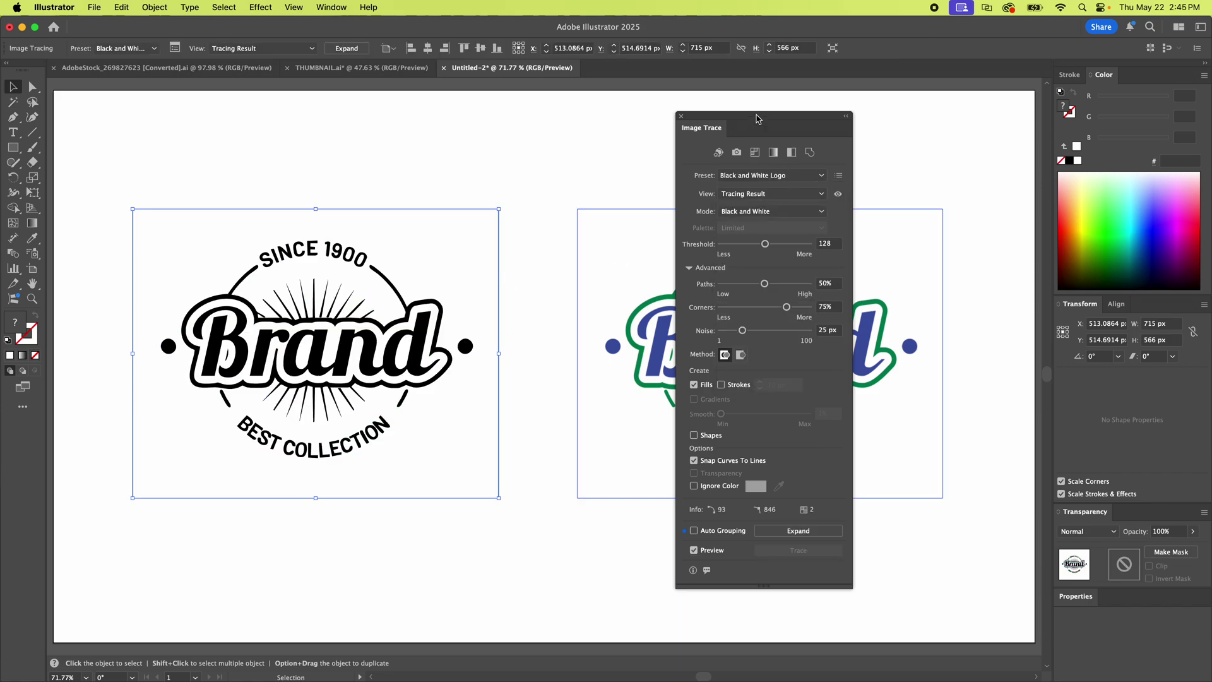
left_click_drag(758, 119, 823, 122)
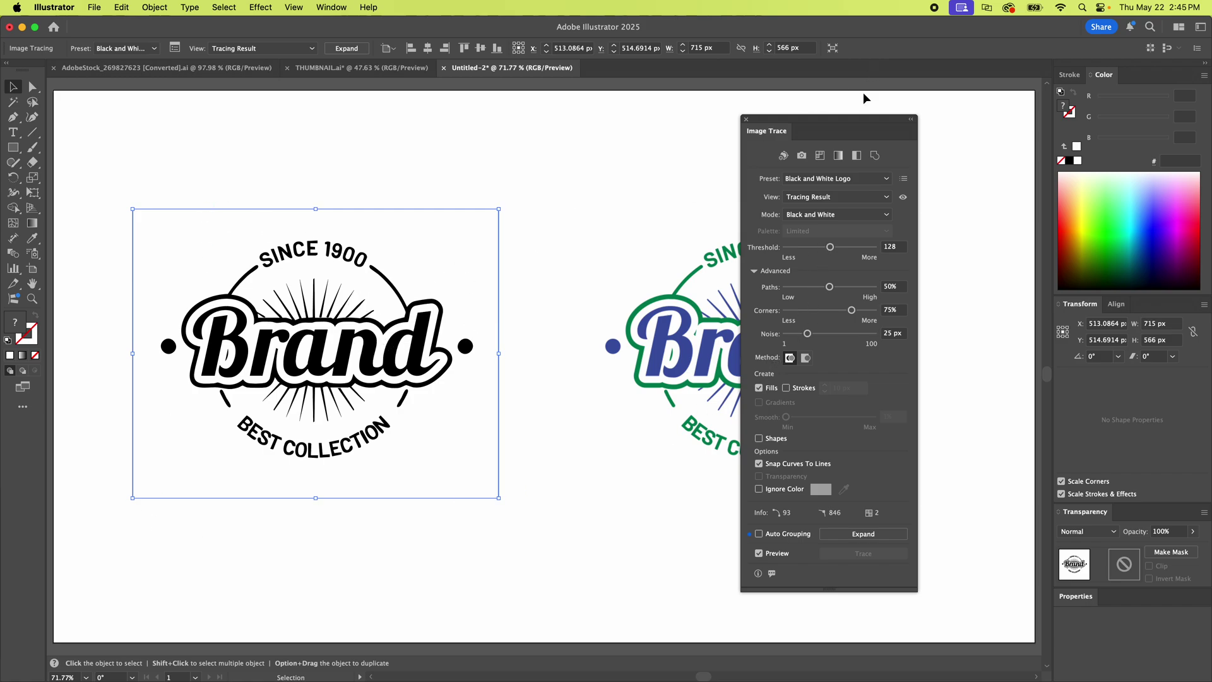
left_click_drag(856, 122, 593, 117)
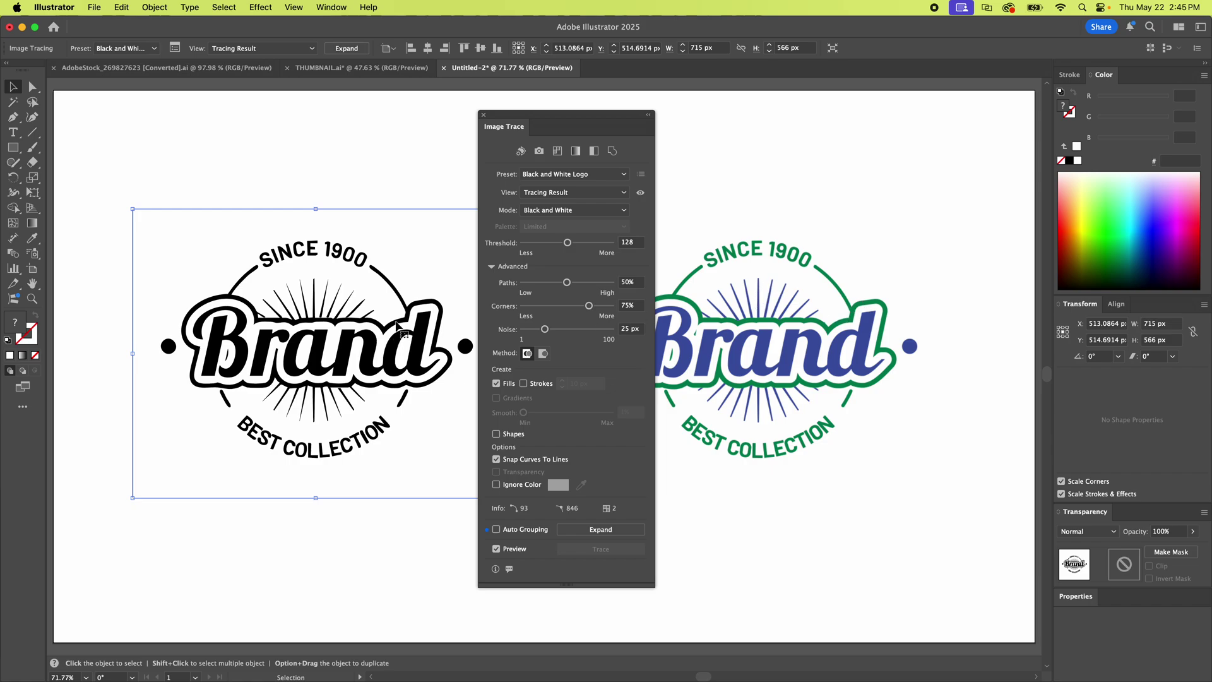
left_click_drag(557, 120, 913, 121)
Step: Raise the threshold, set Paths to 64% and Noise to 14 px
left_click_drag(924, 238, 937, 241)
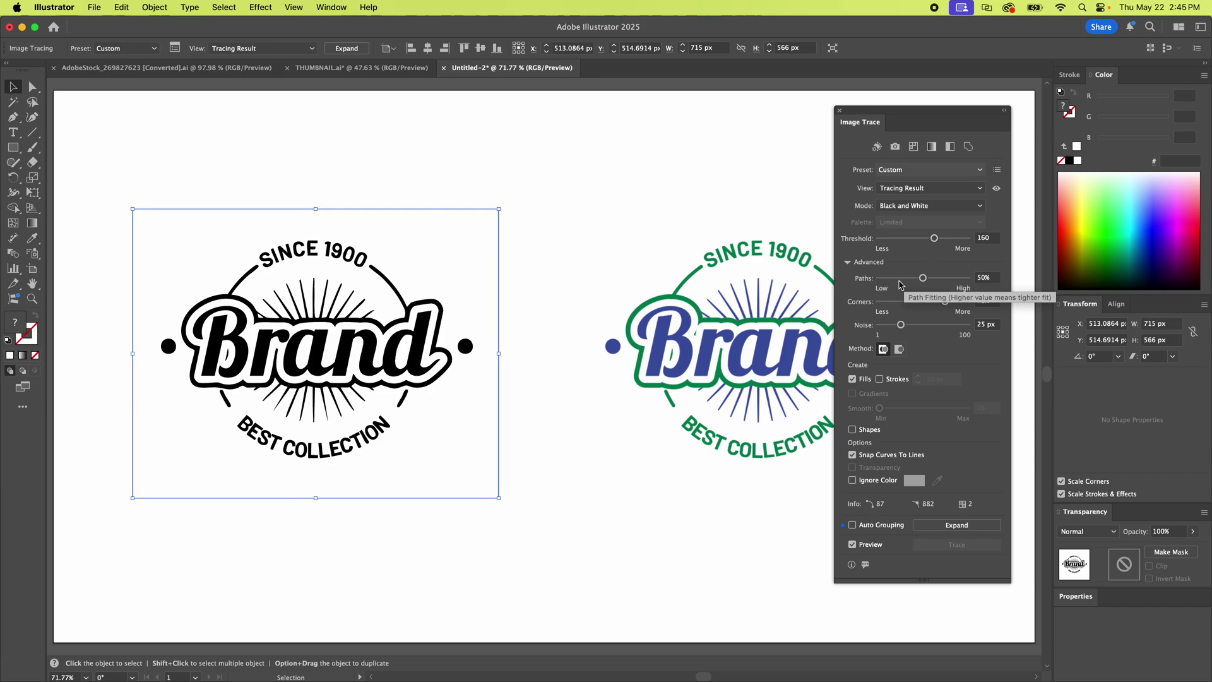
left_click_drag(924, 279, 941, 280)
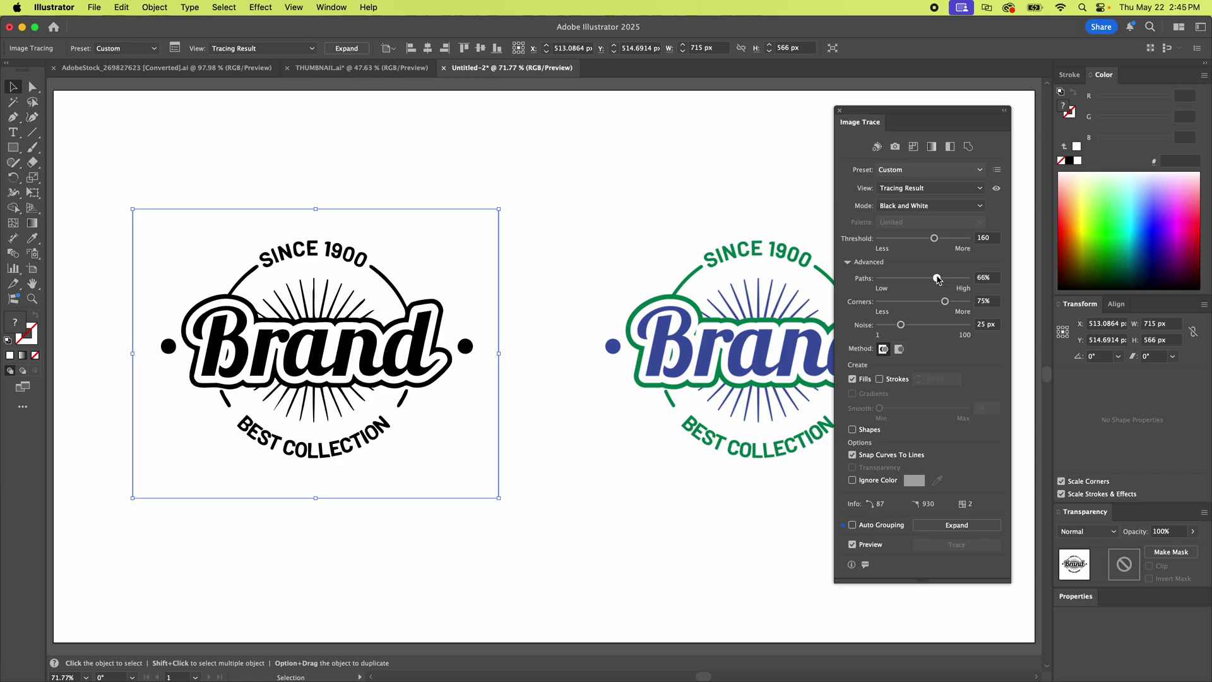
left_click_drag(936, 280, 940, 282)
left_click_drag(940, 282, 937, 281)
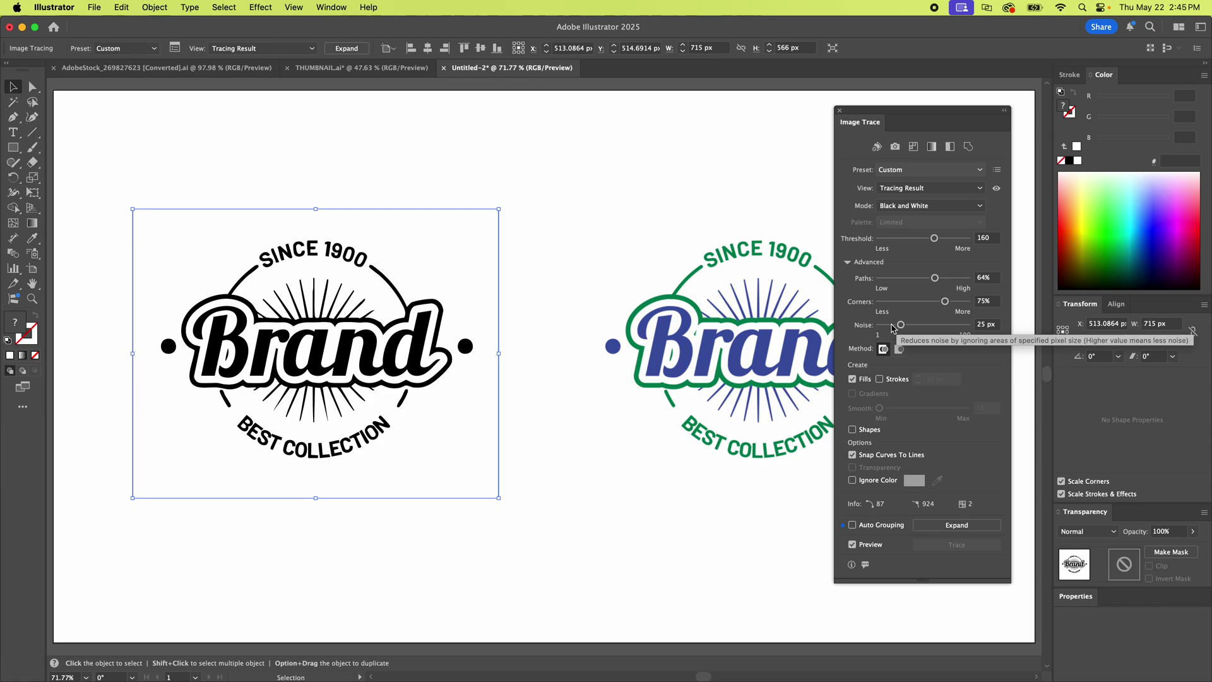
left_click(958, 325)
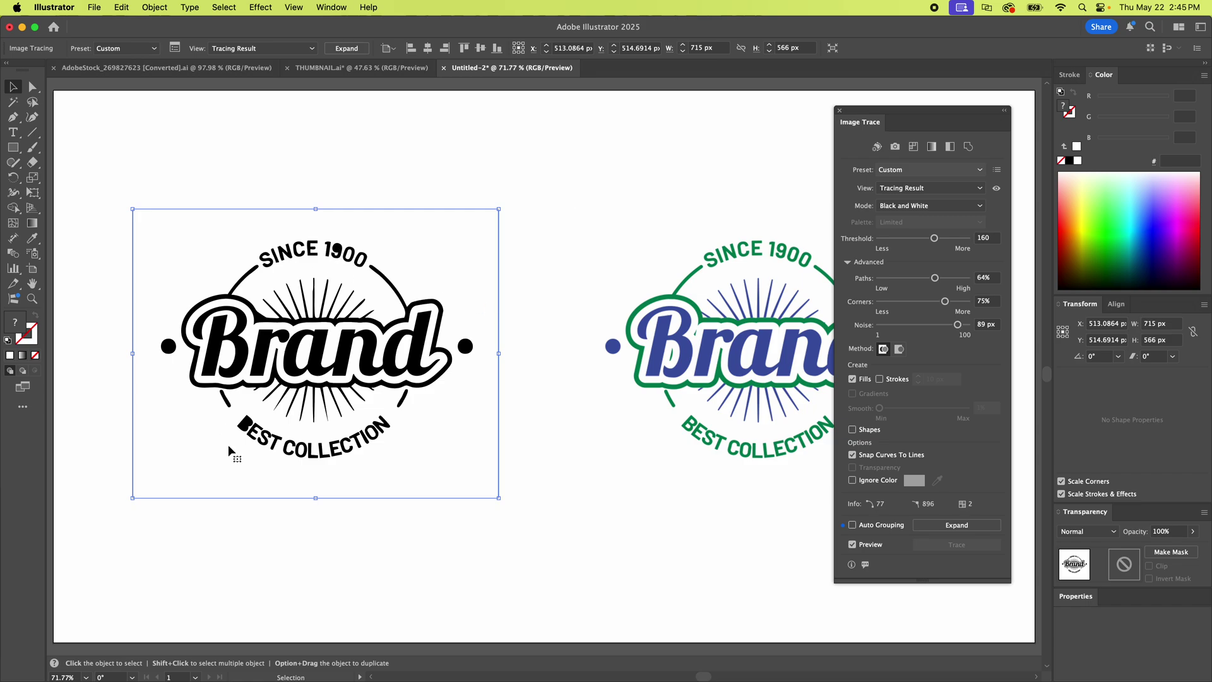
left_click(892, 326)
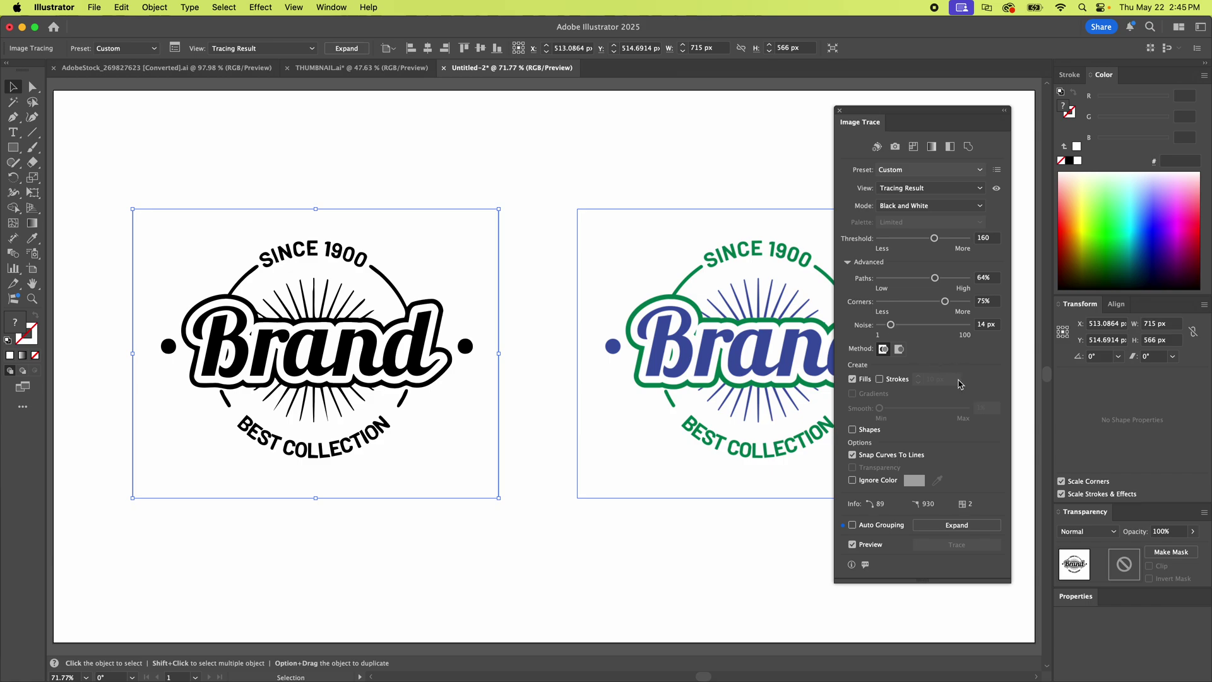
Step: Retrace the left logo with the 6 Colors preset and raise Paths to 64%
left_click(982, 170)
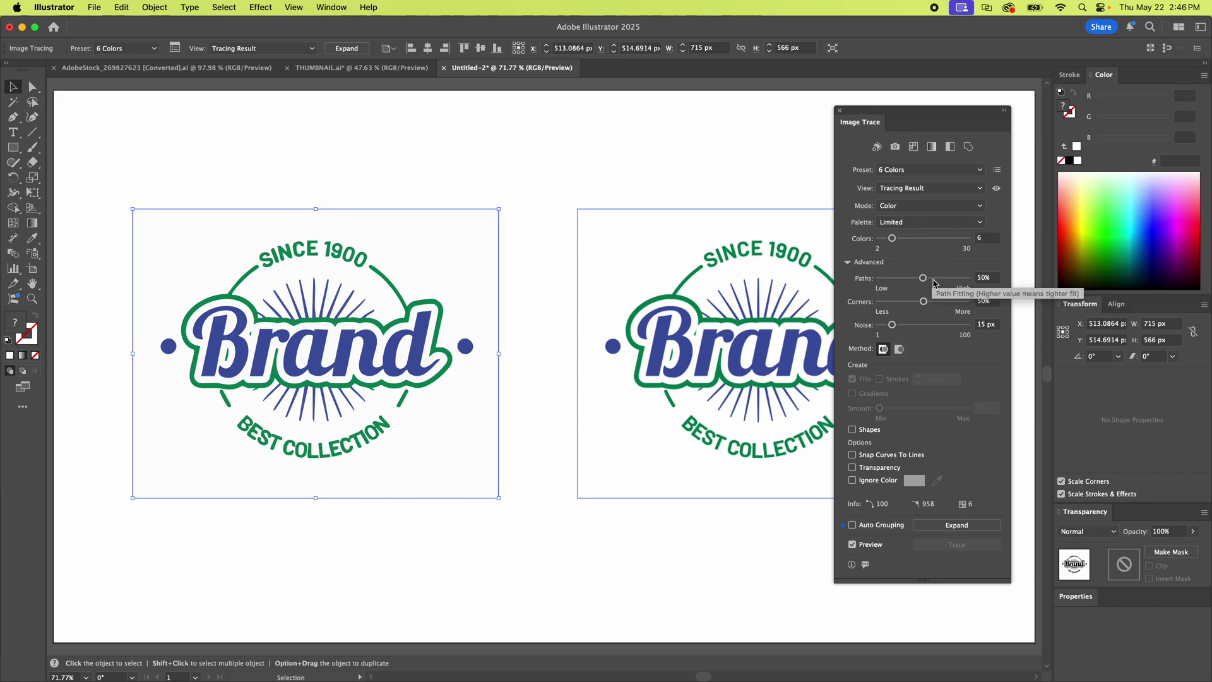
left_click_drag(929, 279, 935, 280)
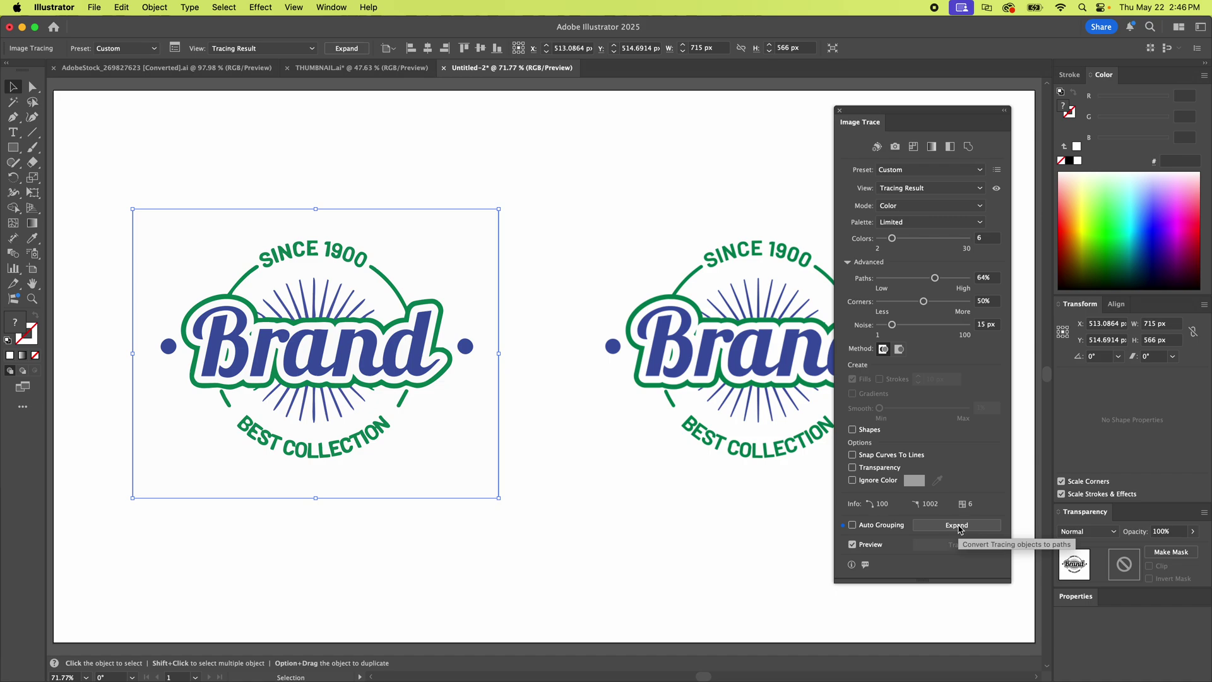
Step: Expand the colour trace into vector paths and ungroup them via Object > Ungroup
left_click(958, 526)
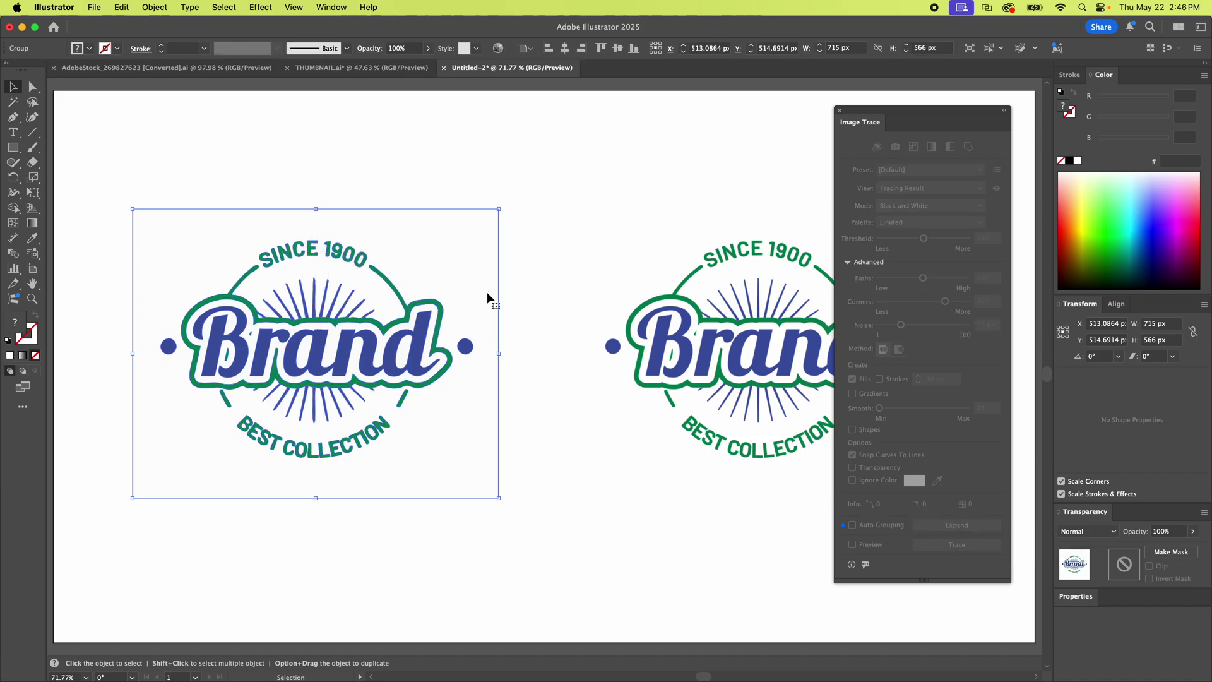
left_click(154, 8)
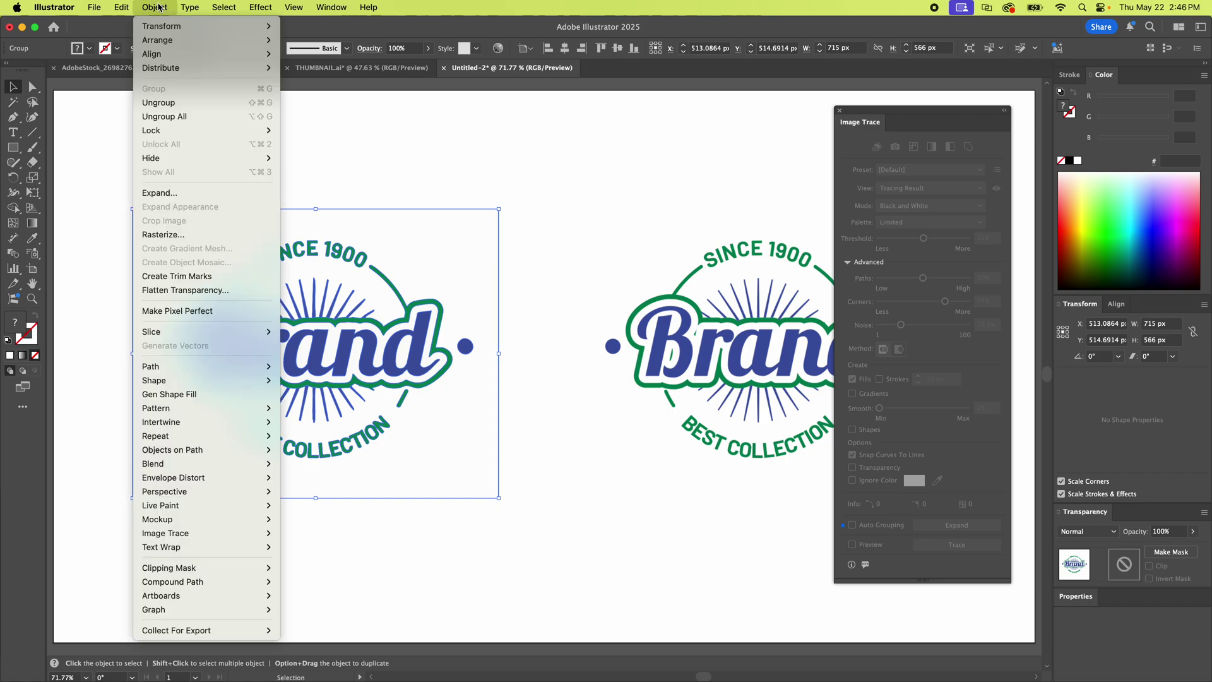
left_click(158, 103)
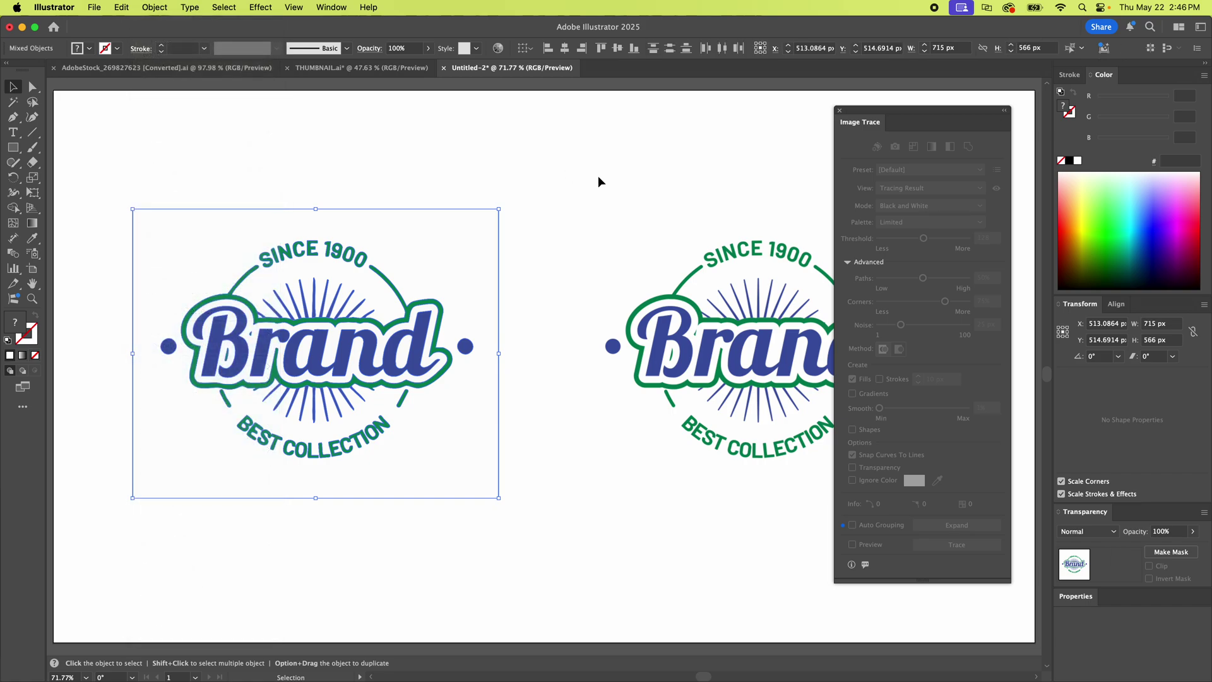
Step: Inspect the Brand compound path with Direct Selection, then deselect all
left_click(487, 163)
left_click(438, 233)
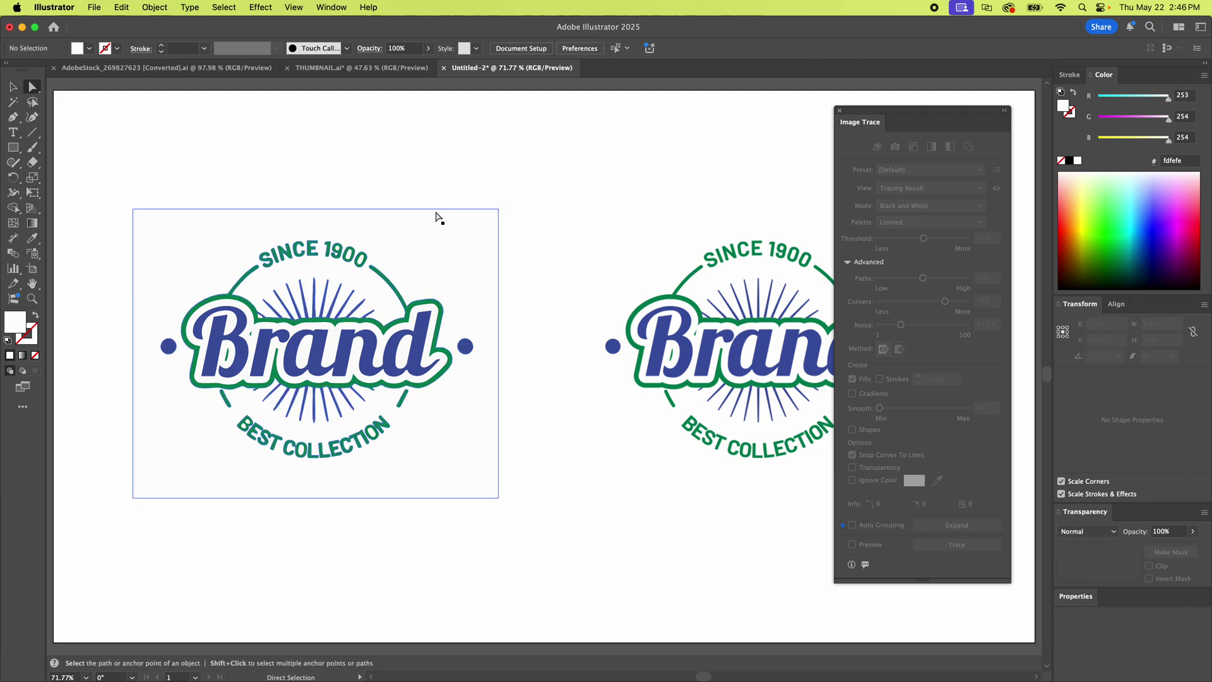
left_click(438, 216)
left_click(33, 87)
left_click(449, 257)
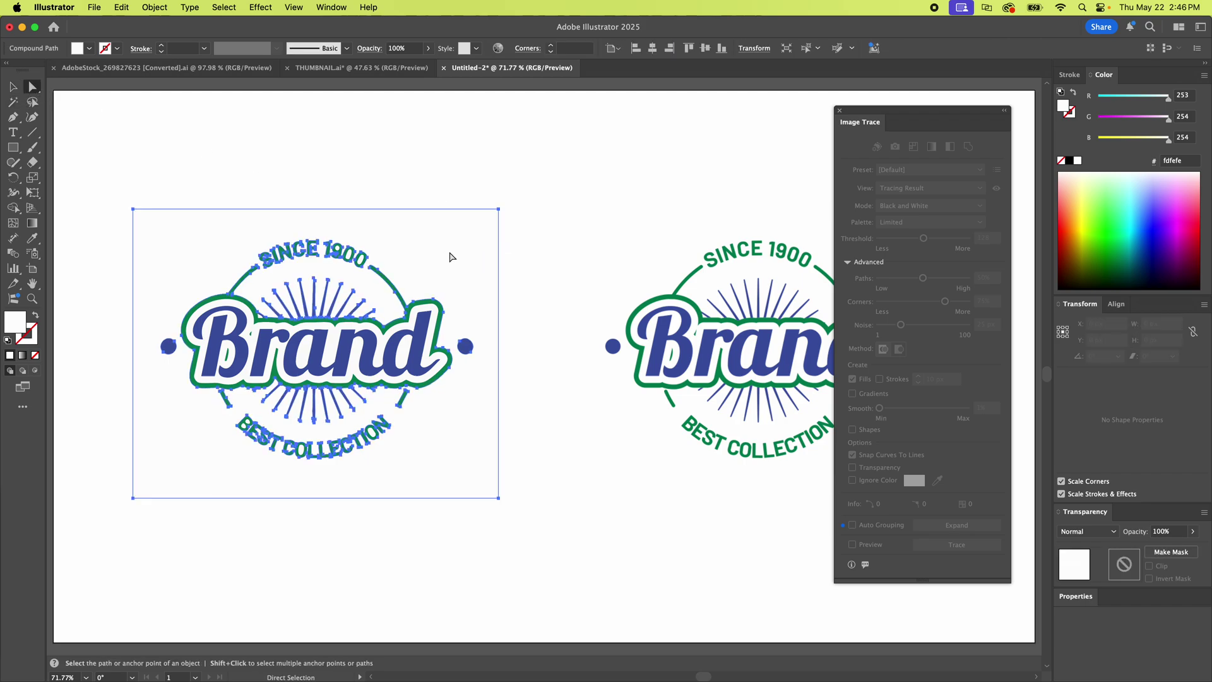
key("super+shift+a")
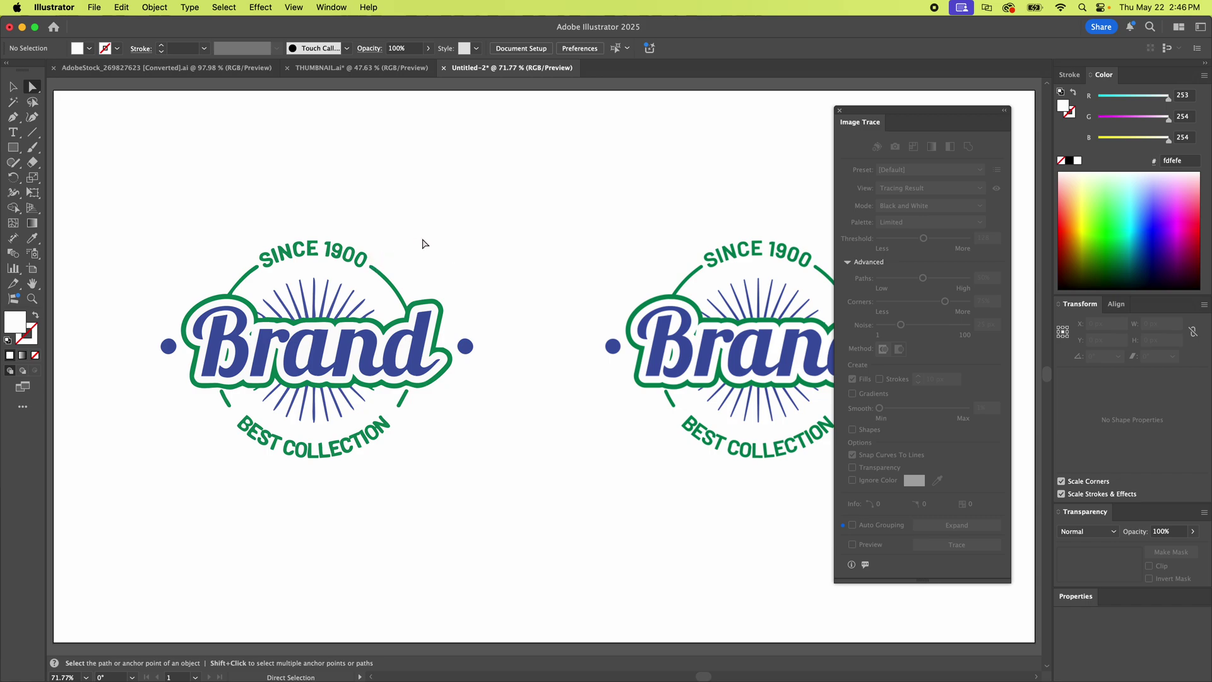
Step: Fill the 'and' letters of Brand with purple d98fff
mouse_move(427, 348)
left_mouse_down()
mouse_move(481, 310)
mouse_move(436, 350)
mouse_move(405, 358)
mouse_move(406, 346)
left_mouse_up()
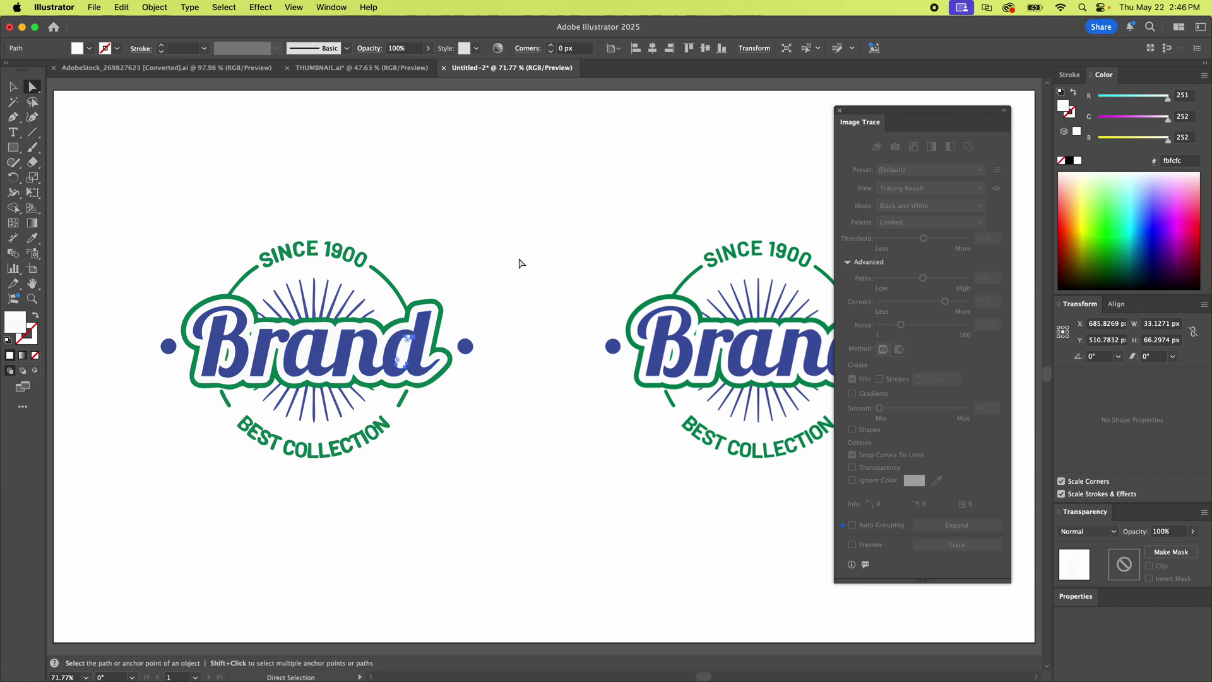
left_click(499, 278)
left_click(403, 357)
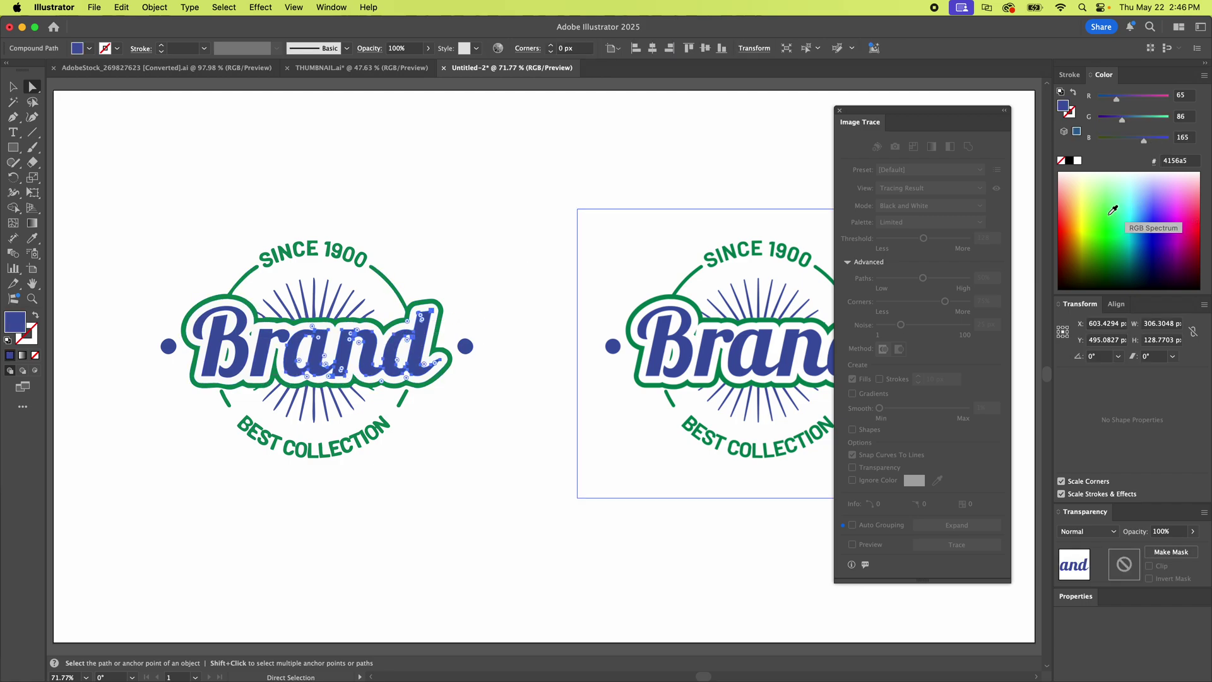
left_click(1112, 213)
left_click(1170, 189)
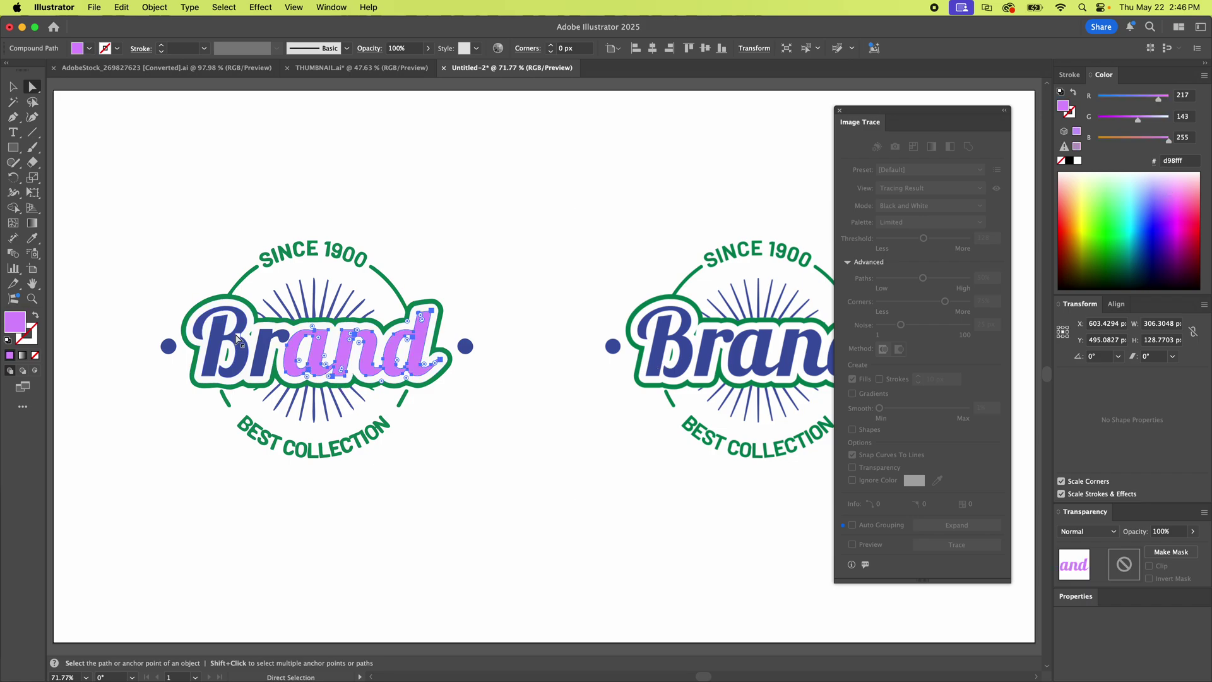
Step: Fill the B and r letters with lime green b2ff6c and deselect
left_click(260, 357)
left_click(240, 350, "shift")
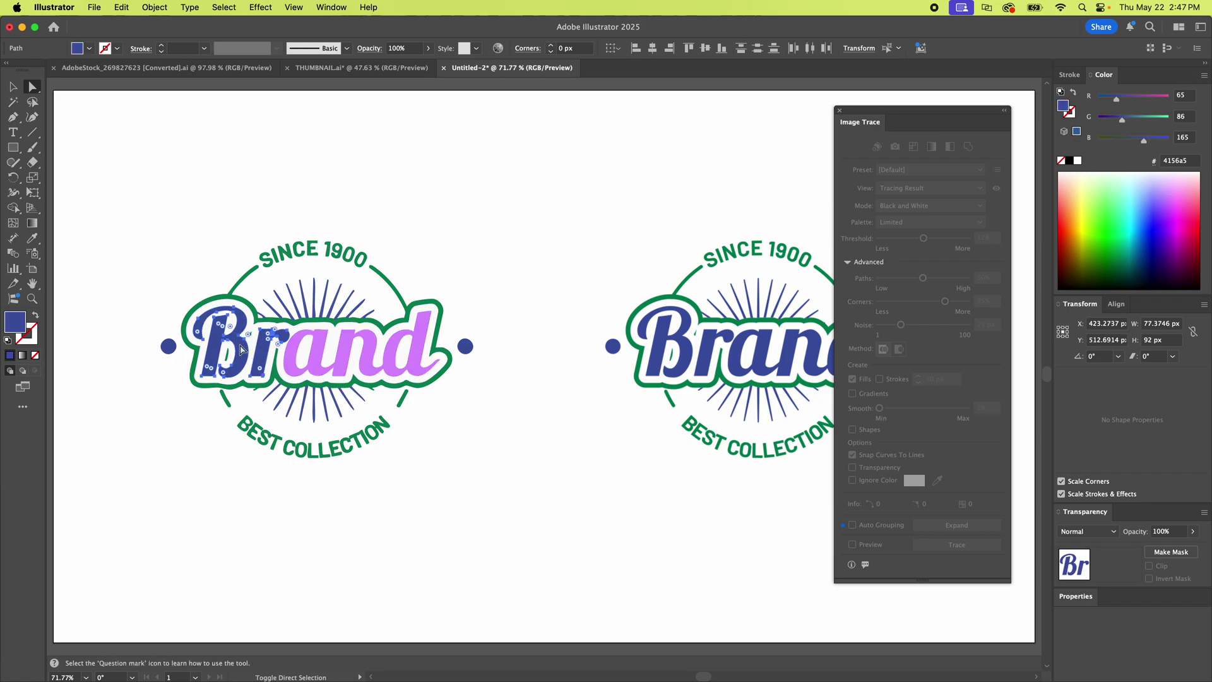
left_click(1099, 201)
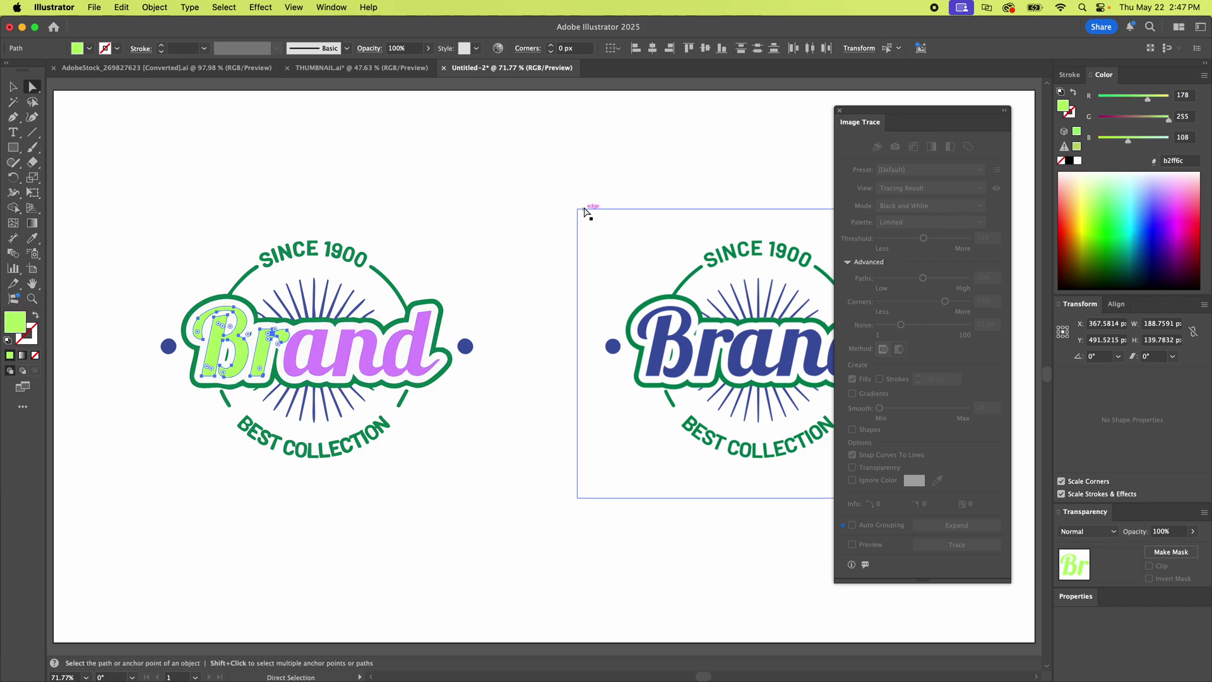
left_click(524, 241)
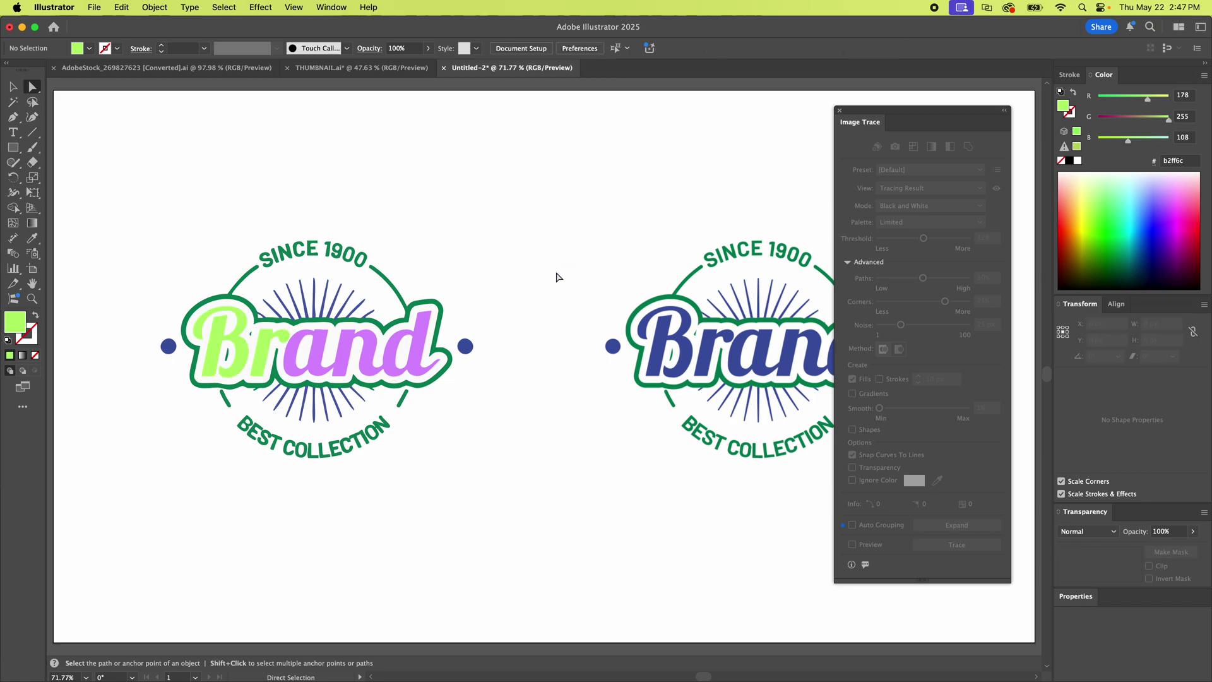